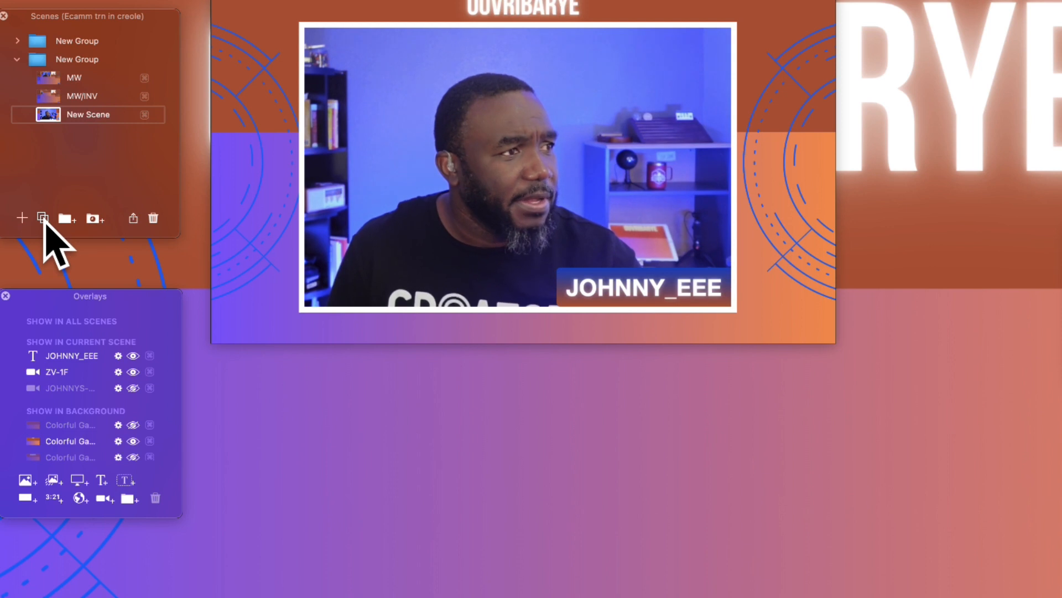
# Step: Duplicate the selected scene and hide the presenter's name text overlay in the copy
pyautogui.click(43, 217)
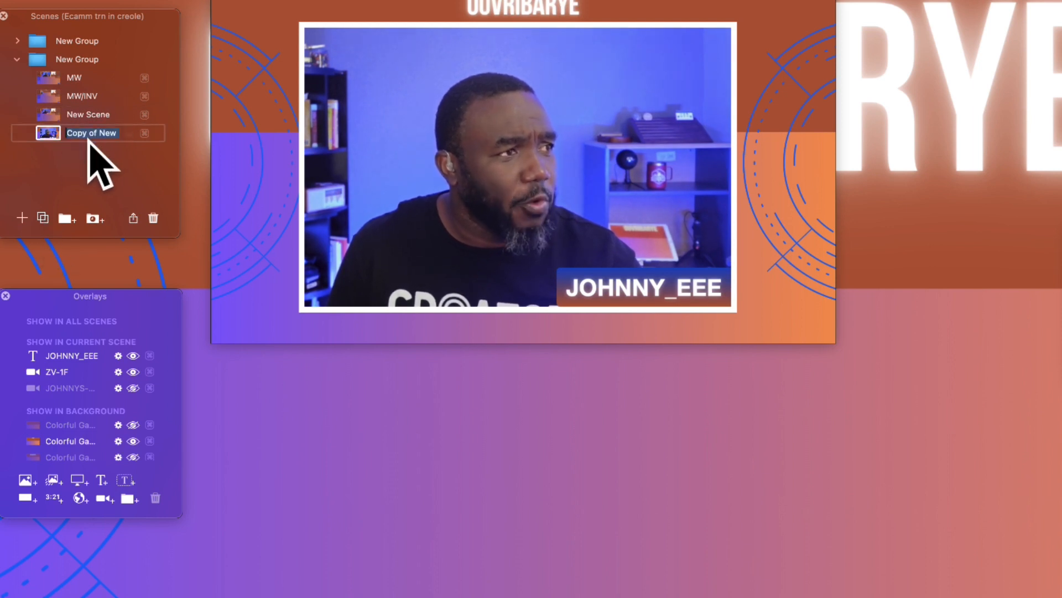
pyautogui.moveTo(564, 294)
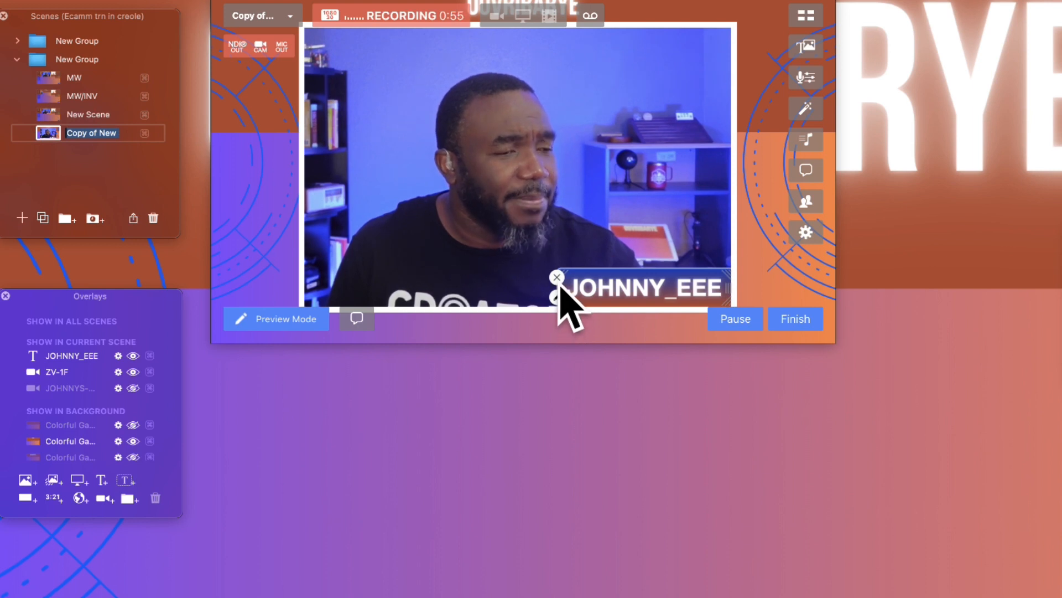
pyautogui.click(557, 278)
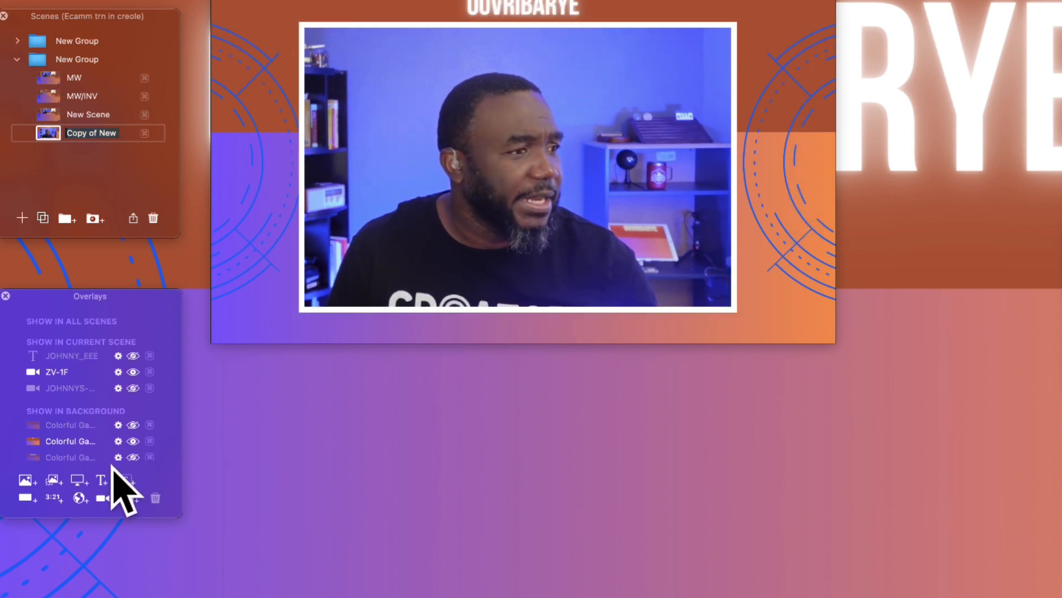
# Step: Add a text overlay with the presenter's handle, keeping its gradient background, and place it at the camera frame's lower right corner
pyautogui.click(102, 481)
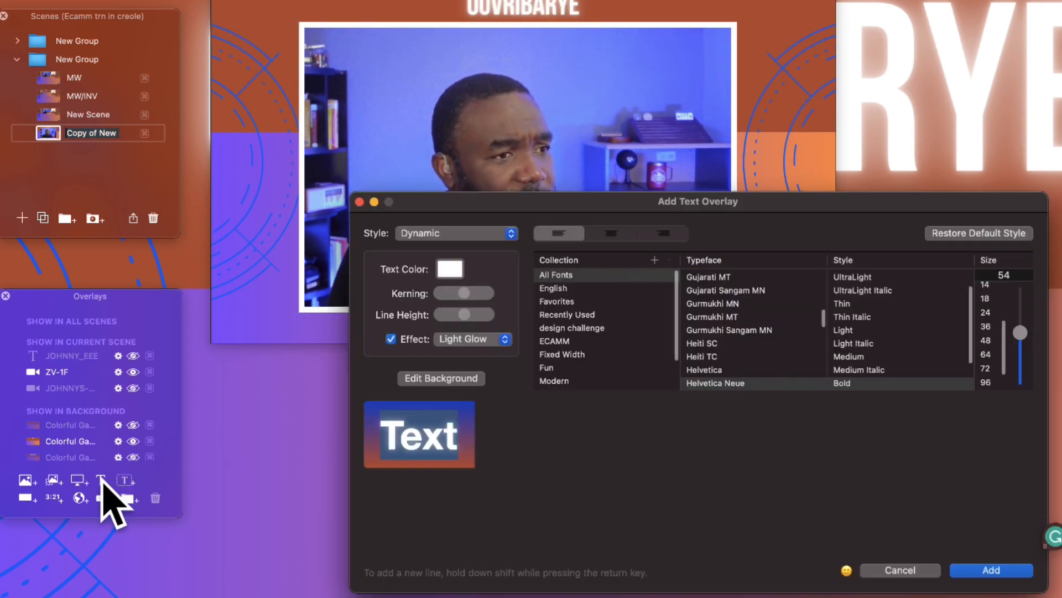
pyautogui.click(464, 437)
pyautogui.press('BackSpace')
pyautogui.press('BackSpace')
pyautogui.press('BackSpace')
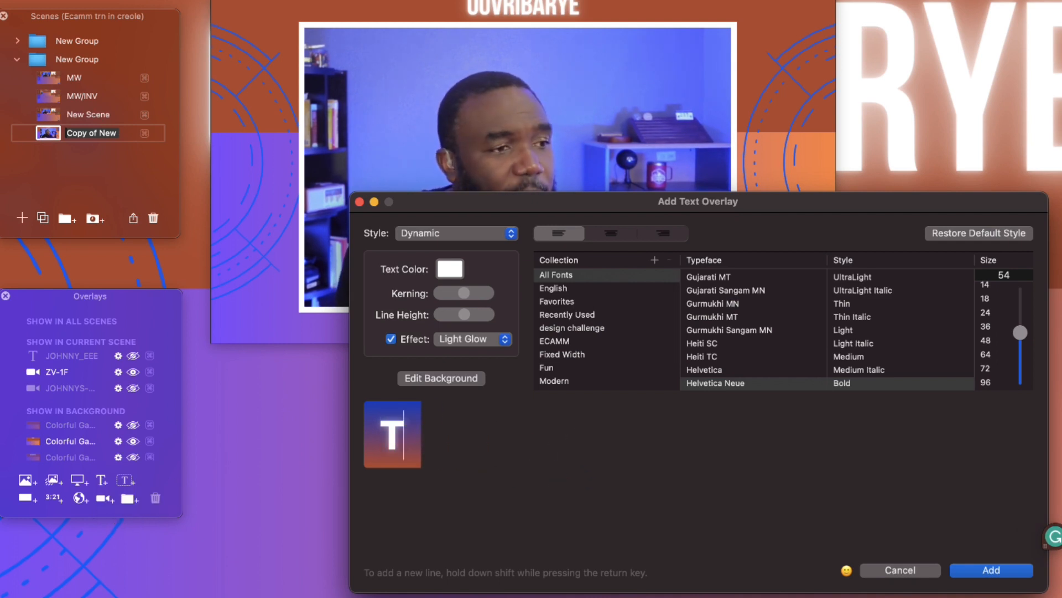
pyautogui.press('BackSpace')
pyautogui.write('JOHNNY')
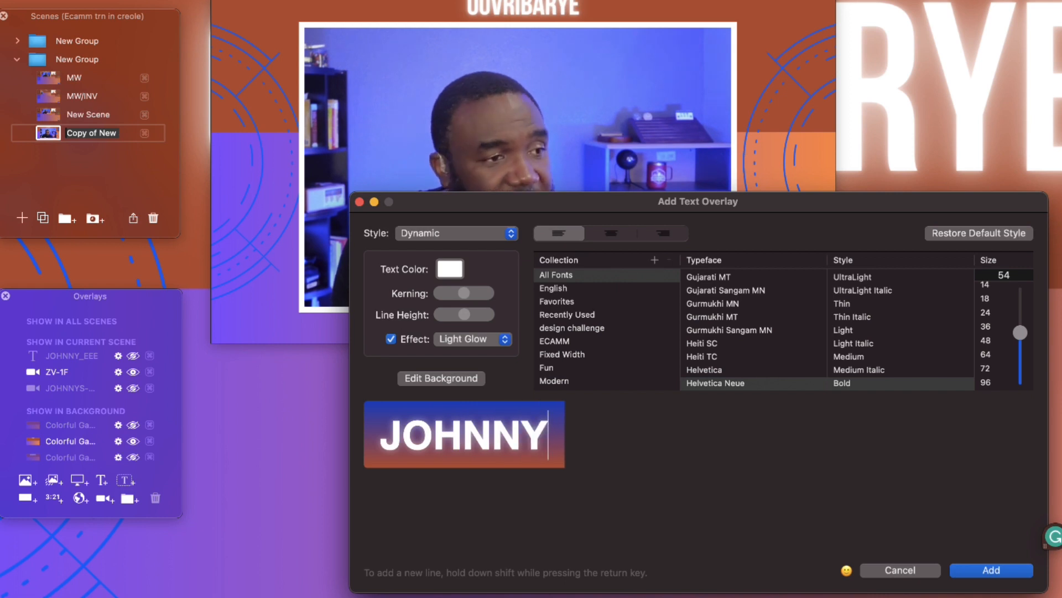
pyautogui.write('_EEE')
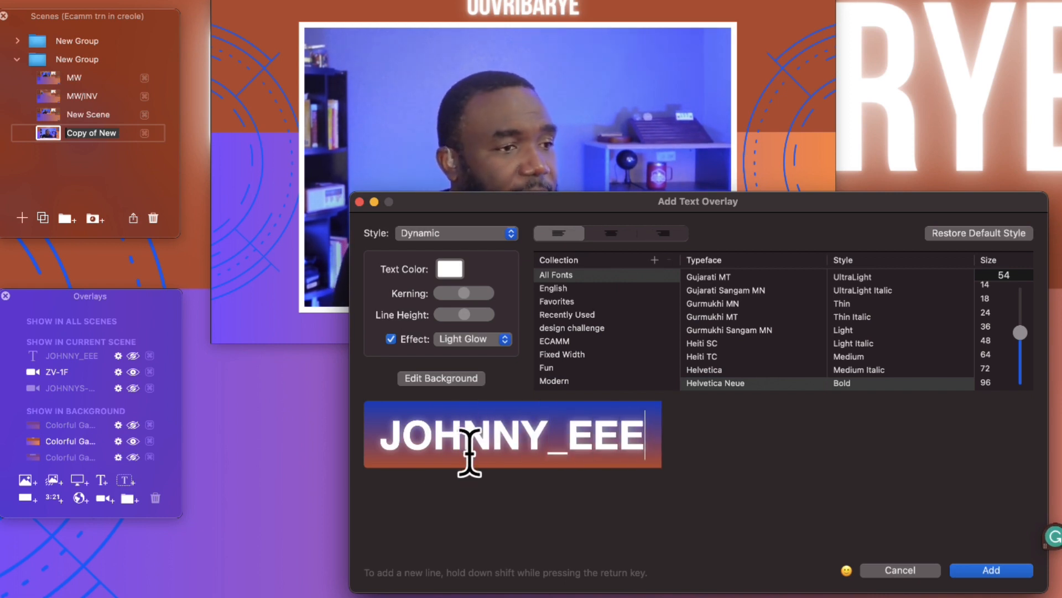
pyautogui.click(466, 378)
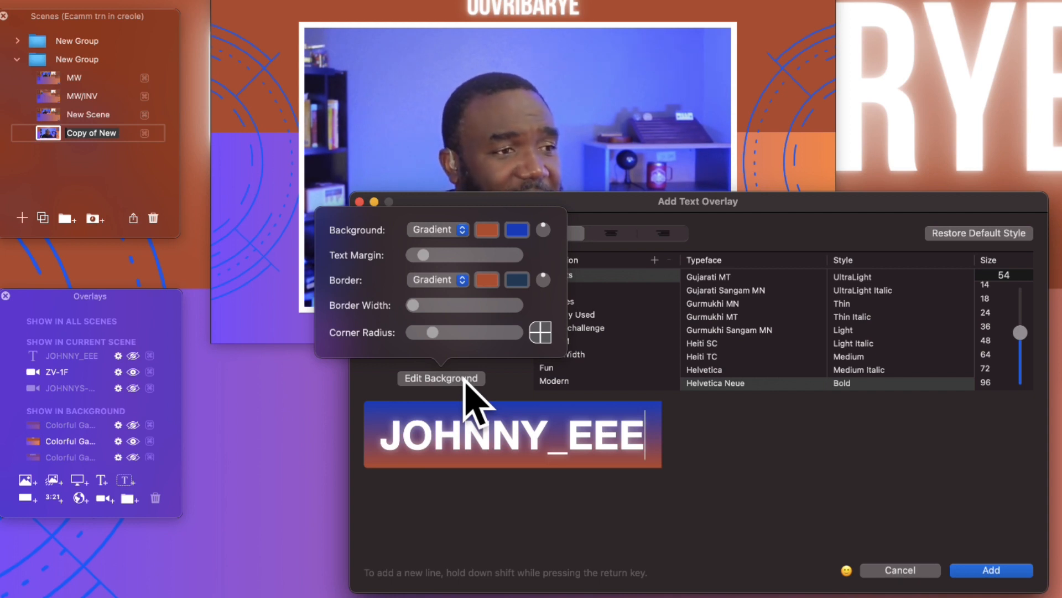
pyautogui.click(735, 486)
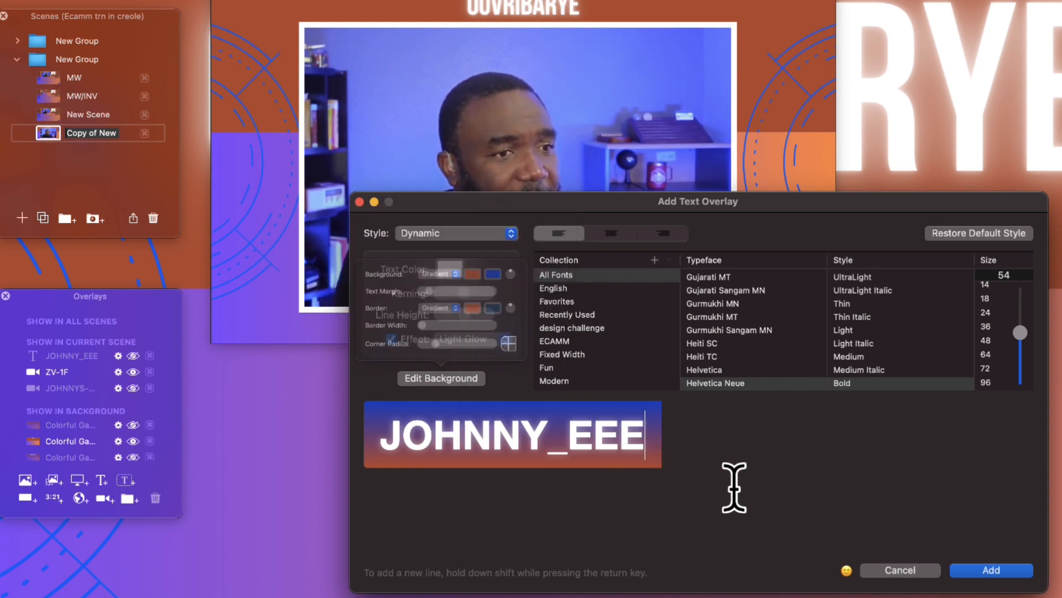
pyautogui.click(991, 570)
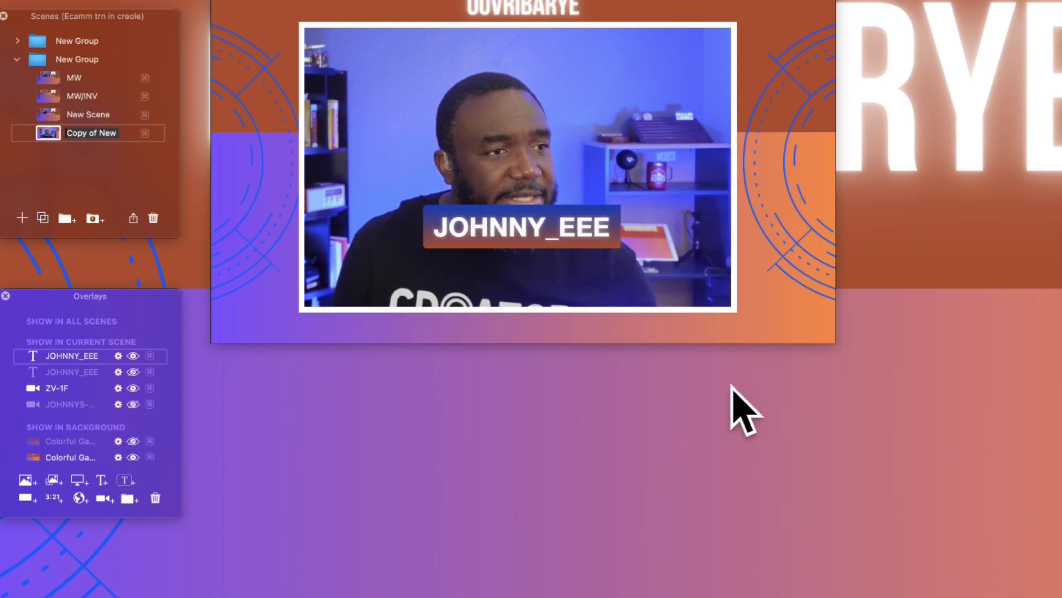
pyautogui.moveTo(581, 235); pyautogui.dragTo(689, 291)
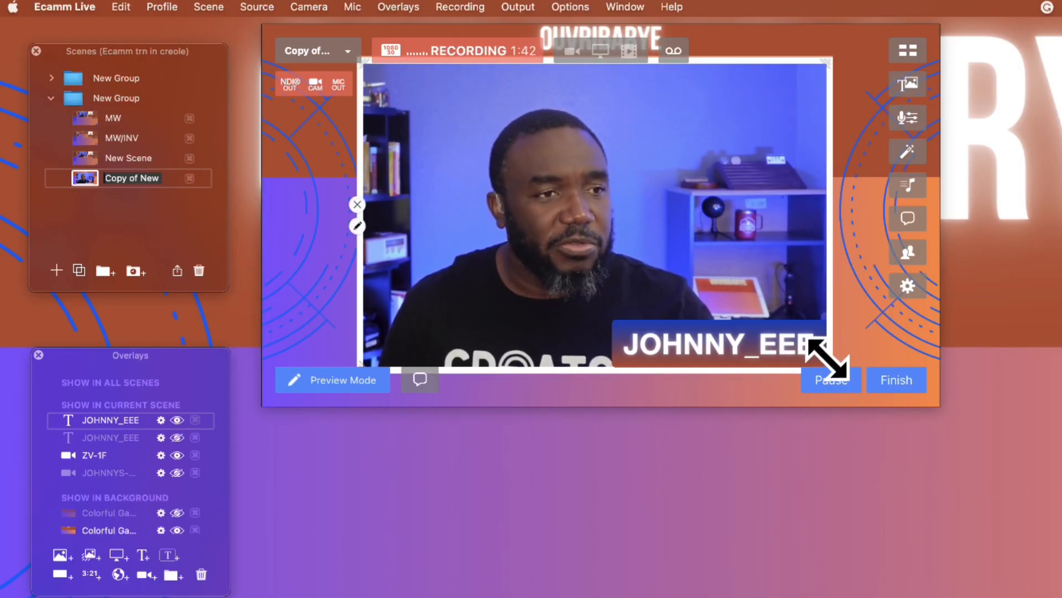
# Step: Shrink the ZV-1F camera overlay to a small portrait frame at the canvas's left edge, moving the name label clear of it
pyautogui.moveTo(825, 361); pyautogui.dragTo(576, 278)
pyautogui.moveTo(503, 189); pyautogui.dragTo(419, 208)
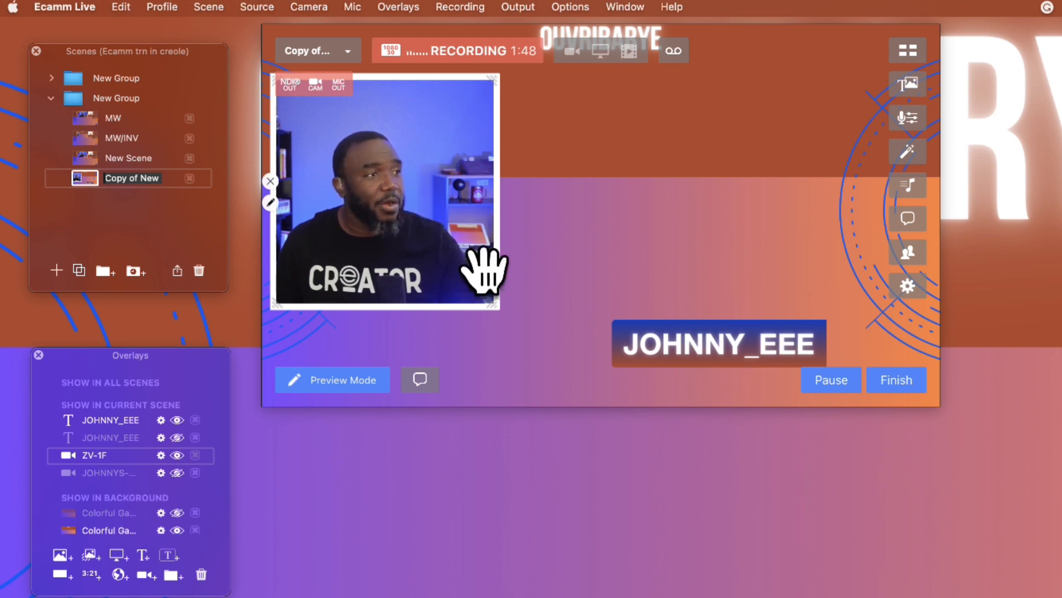
pyautogui.moveTo(712, 349); pyautogui.dragTo(540, 391)
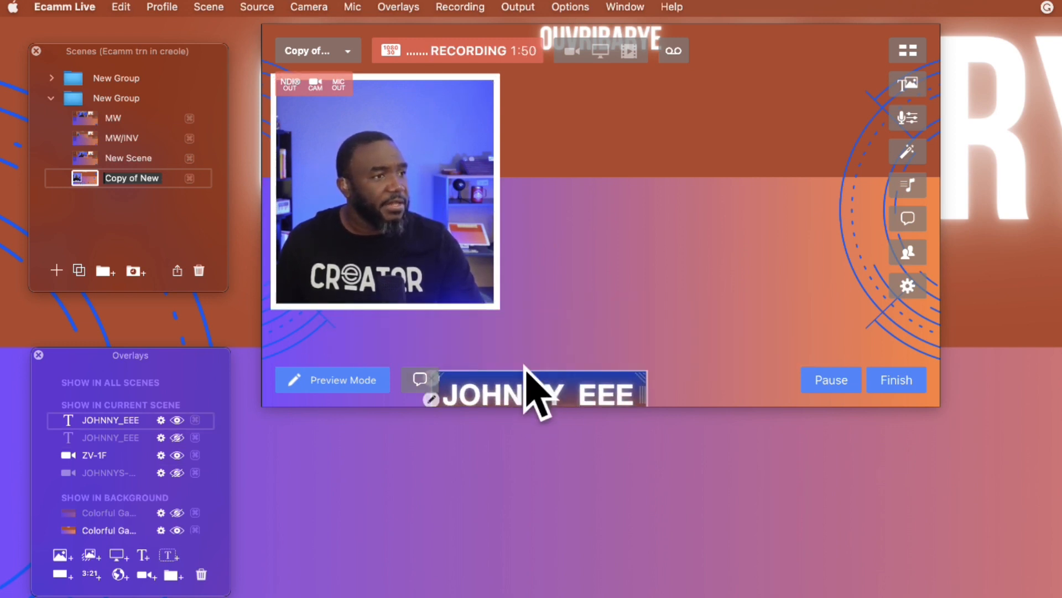
pyautogui.moveTo(491, 301); pyautogui.dragTo(389, 243)
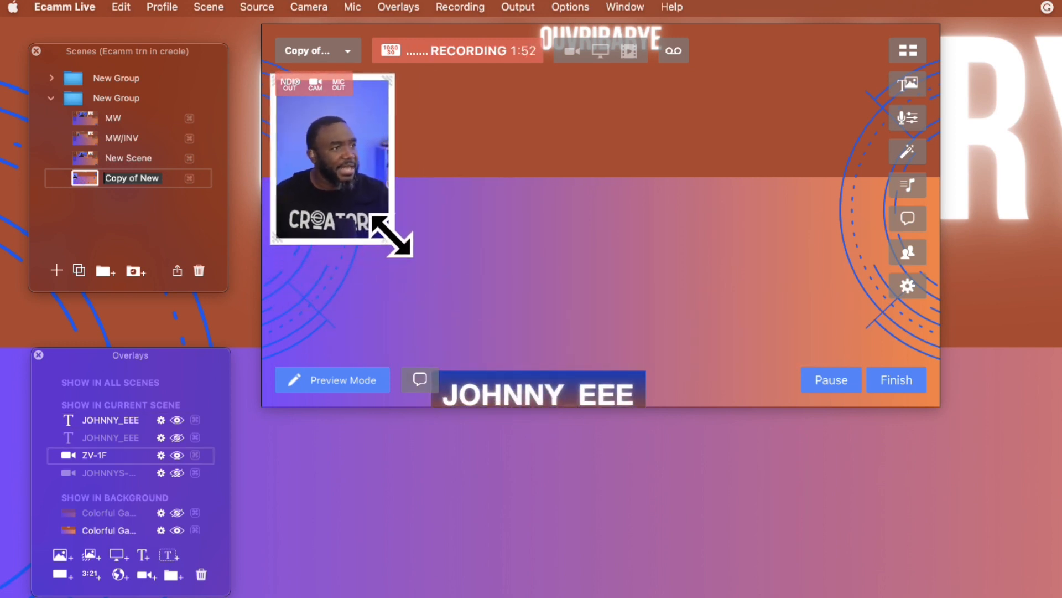
pyautogui.moveTo(344, 154); pyautogui.dragTo(343, 177)
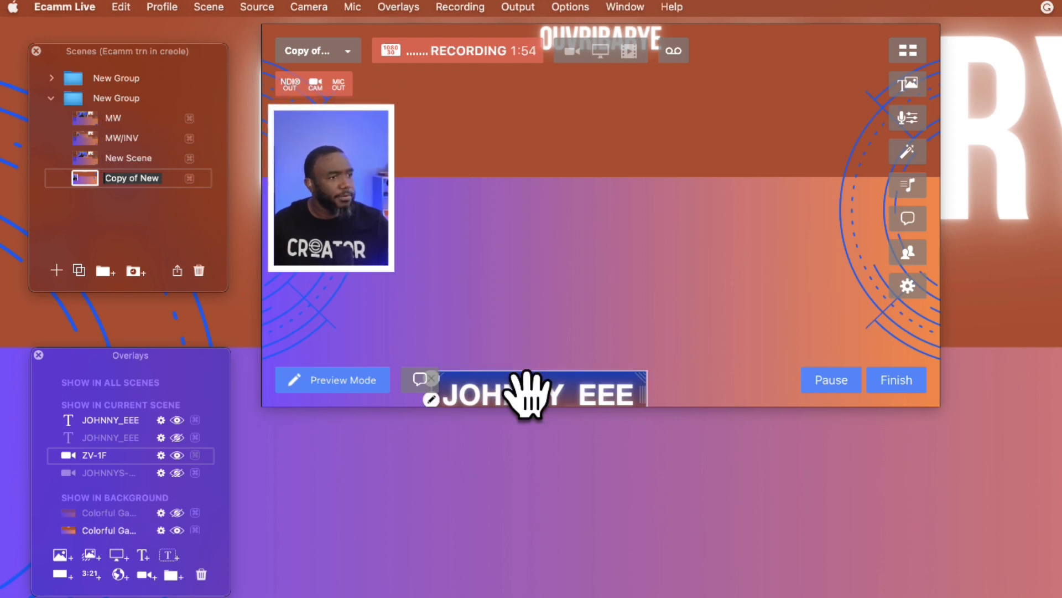
# Step: Shrink the name label to the camera frame's width and place it directly beneath the frame
pyautogui.moveTo(526, 388); pyautogui.dragTo(507, 335)
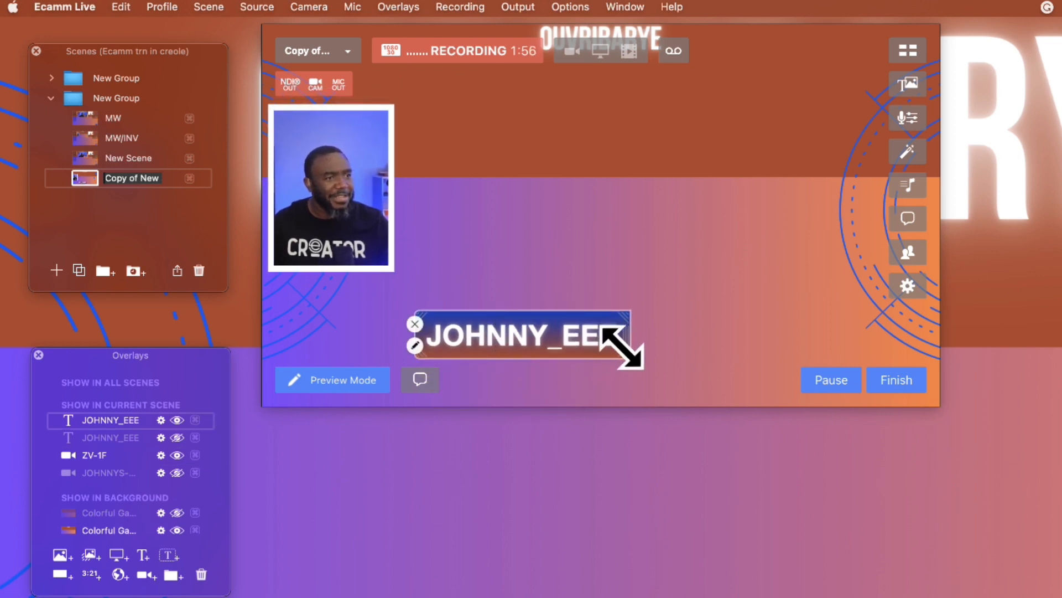
pyautogui.moveTo(623, 346); pyautogui.dragTo(380, 292)
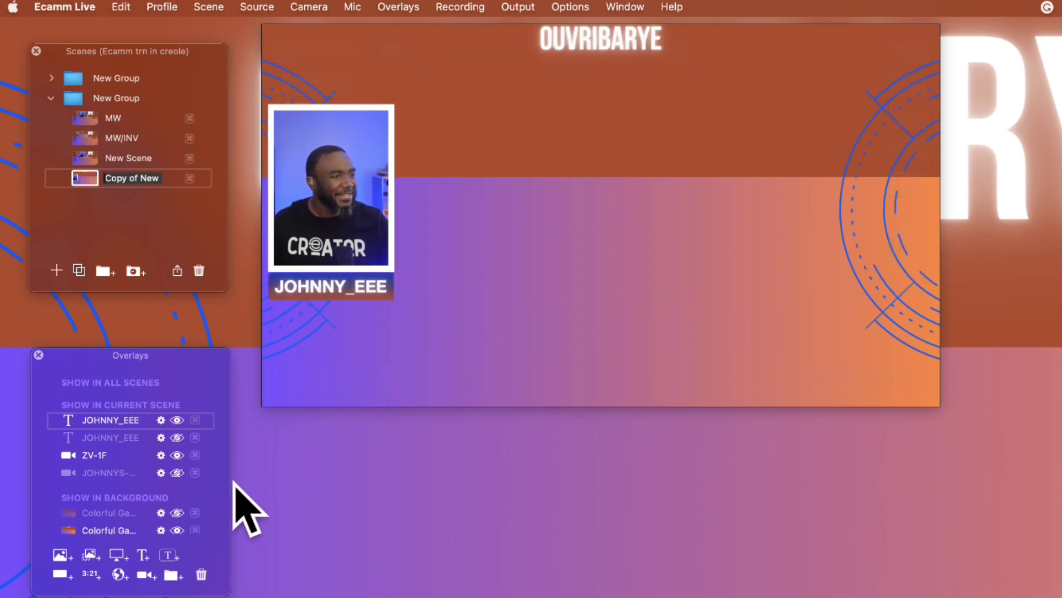
# Step: Add a screen share overlay, crop its left side, and enlarge it to fill the area beside the camera frame
pyautogui.click(122, 557)
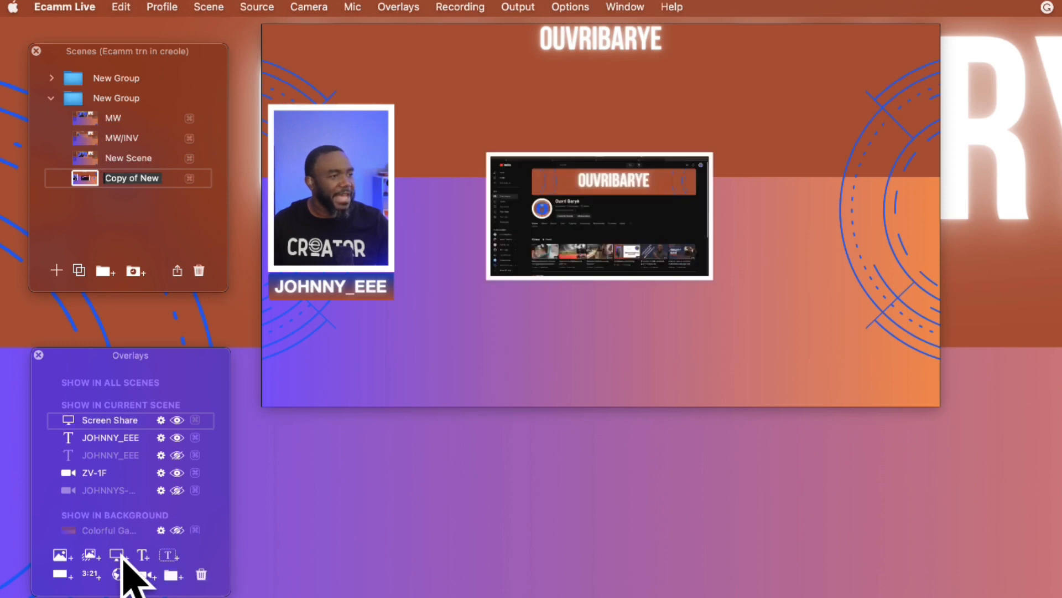
pyautogui.moveTo(662, 254); pyautogui.dragTo(863, 374)
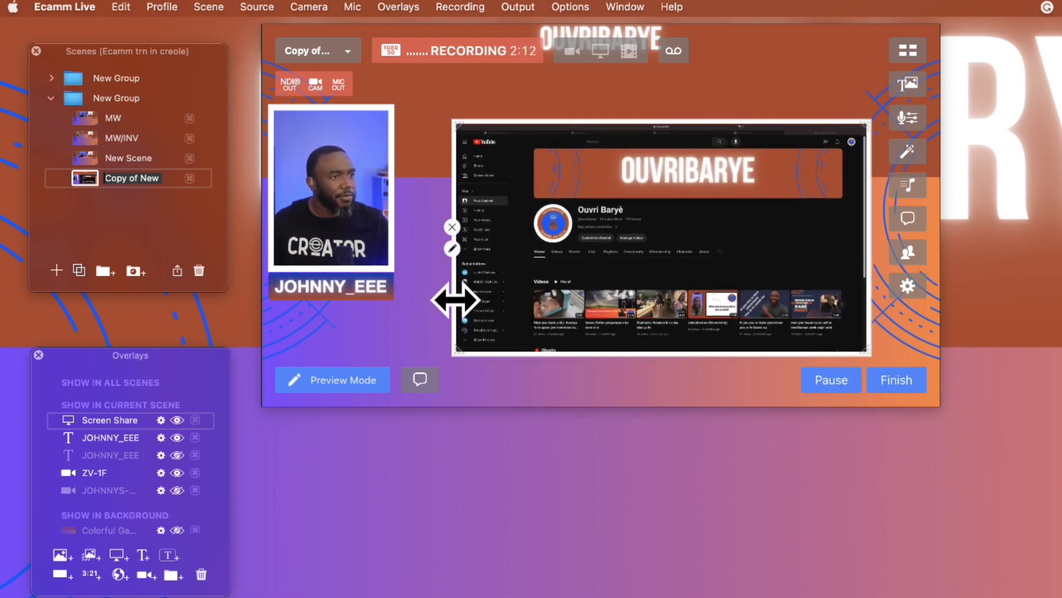
pyautogui.moveTo(455, 299); pyautogui.dragTo(505, 304)
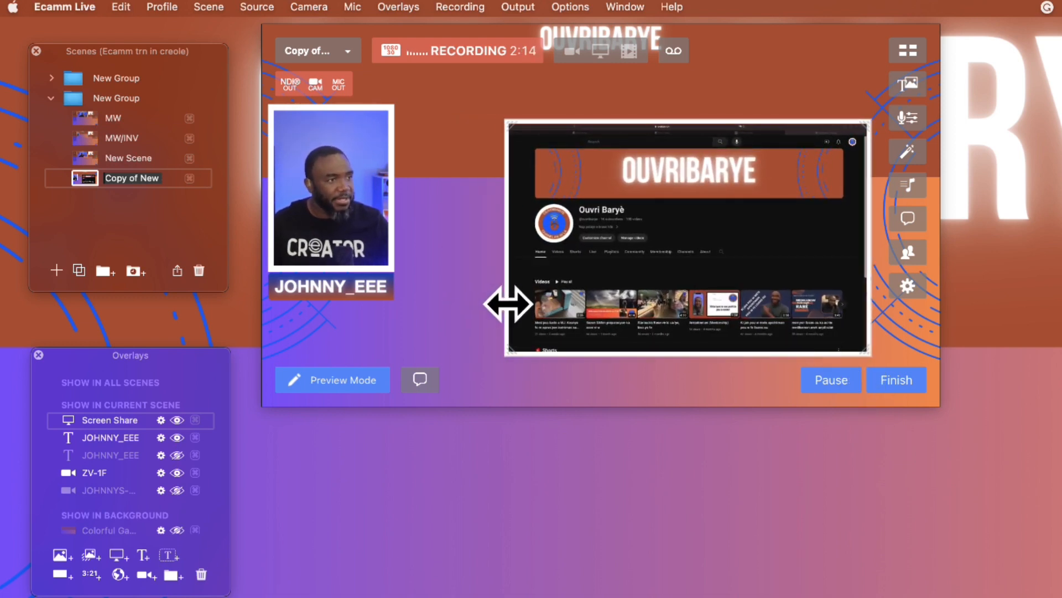
pyautogui.moveTo(620, 254); pyautogui.dragTo(564, 232)
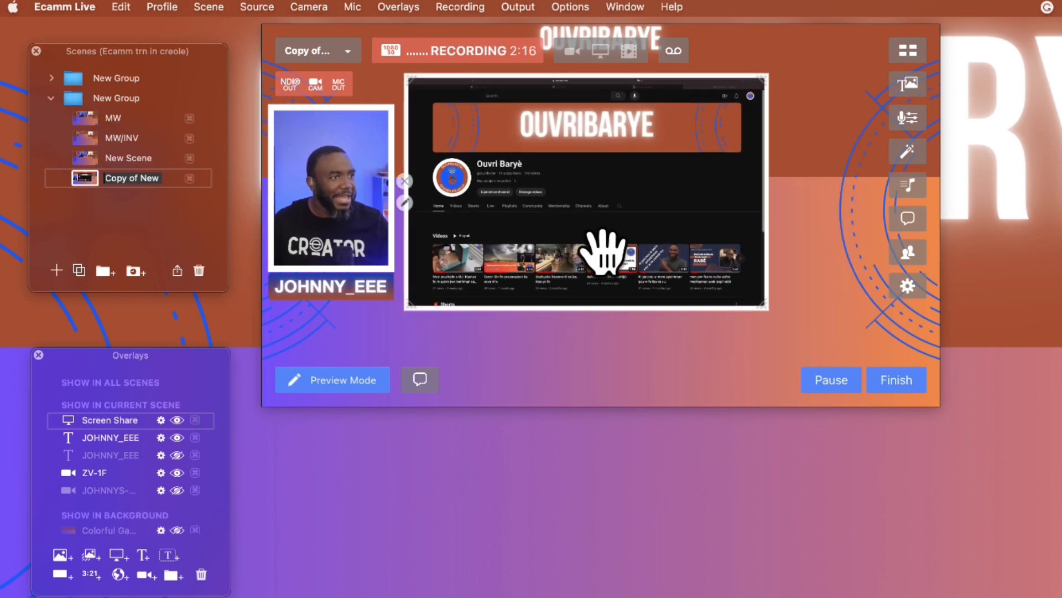
pyautogui.moveTo(755, 298); pyautogui.dragTo(871, 327)
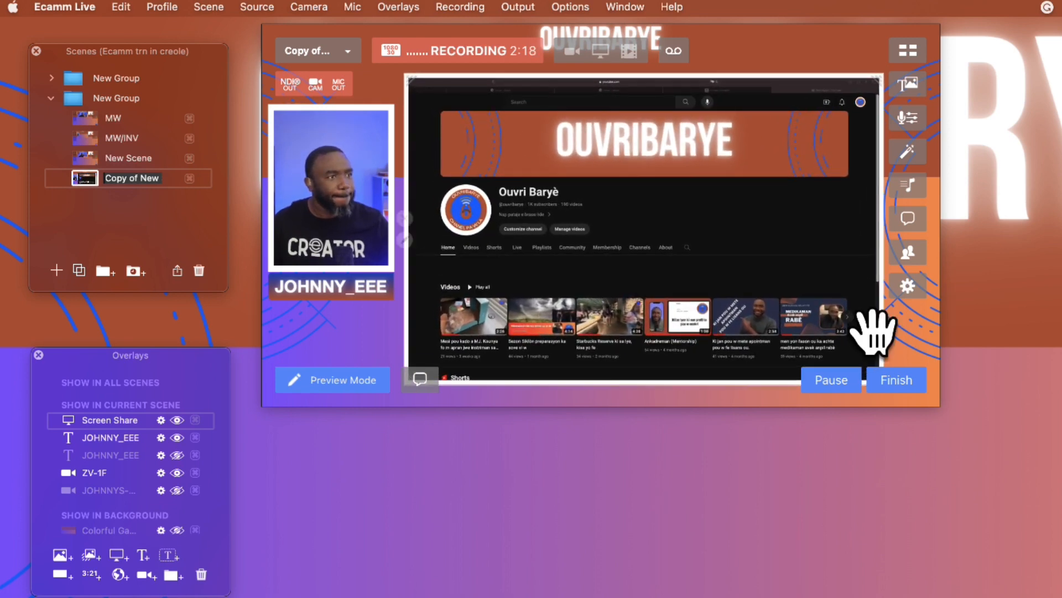
pyautogui.moveTo(770, 285); pyautogui.dragTo(767, 271)
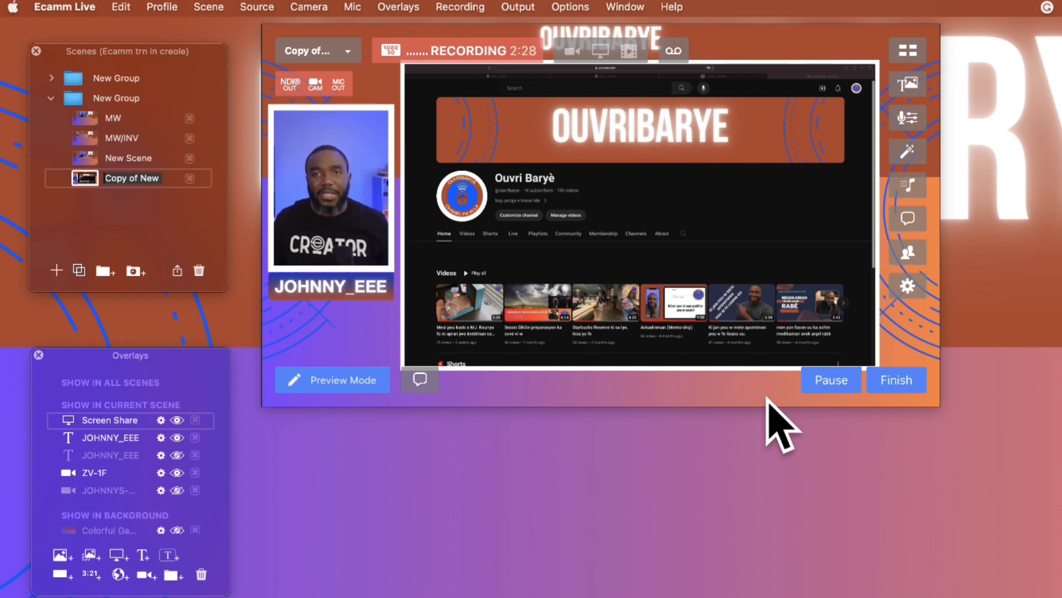
pyautogui.moveTo(451, 236)
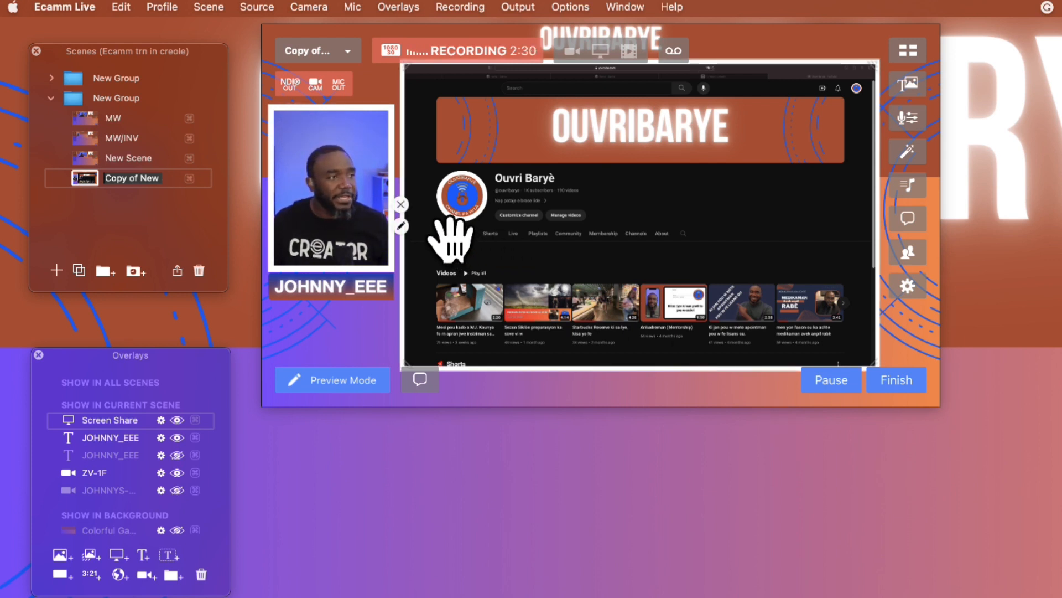
pyautogui.click(400, 204)
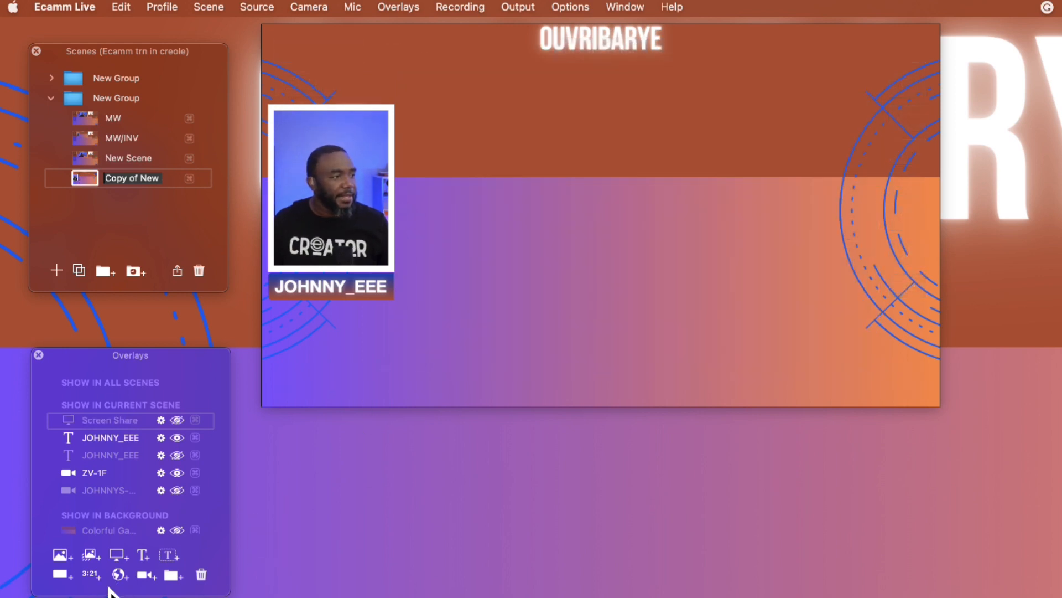
pyautogui.click(119, 575)
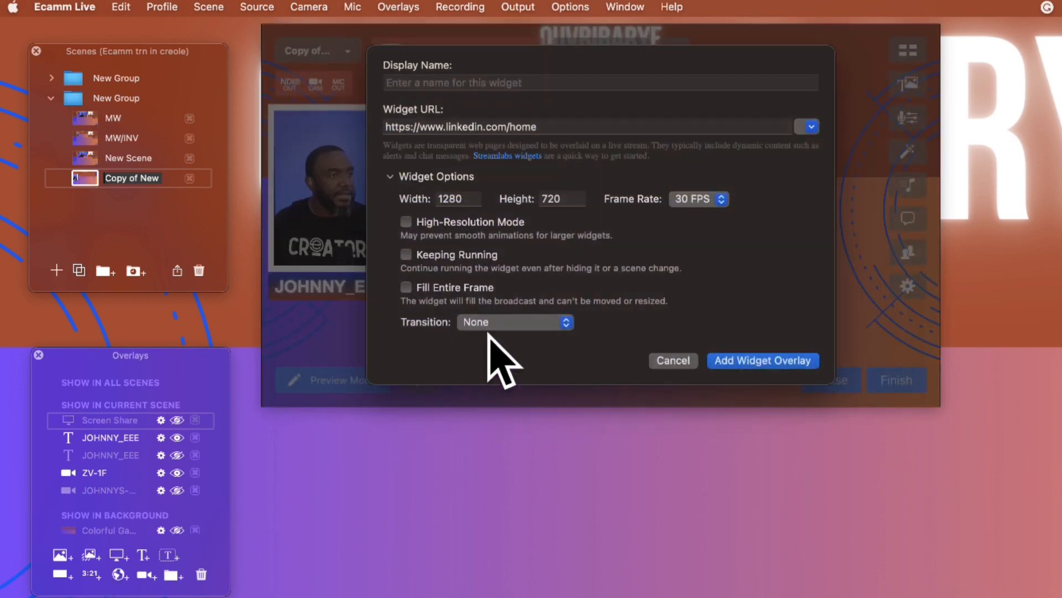
pyautogui.click(758, 361)
# Step: Give the LinkedIn widget a solid color border in Snow white
pyautogui.click(430, 227)
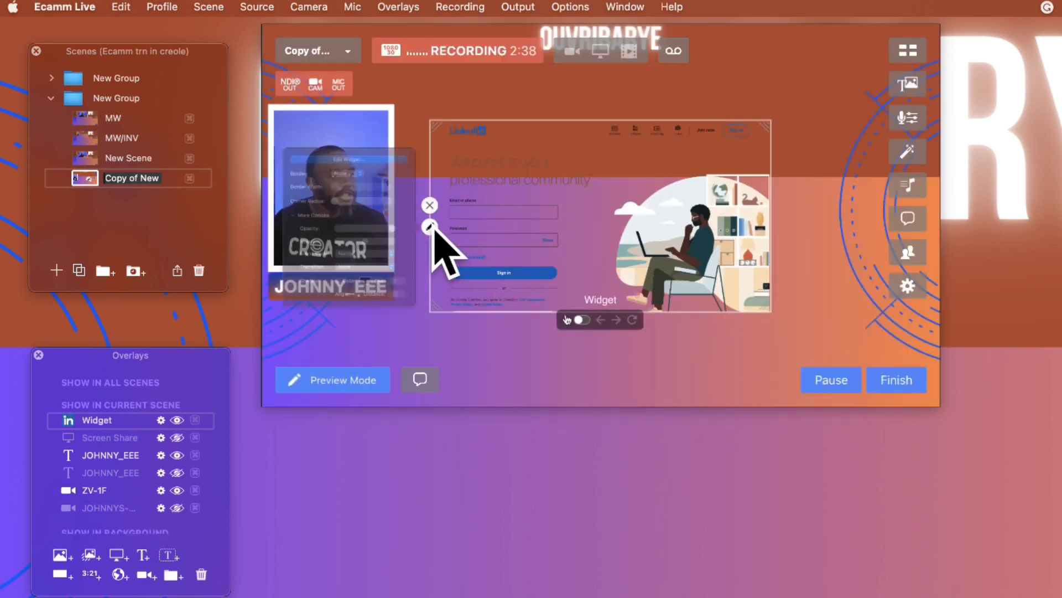
pyautogui.click(294, 121)
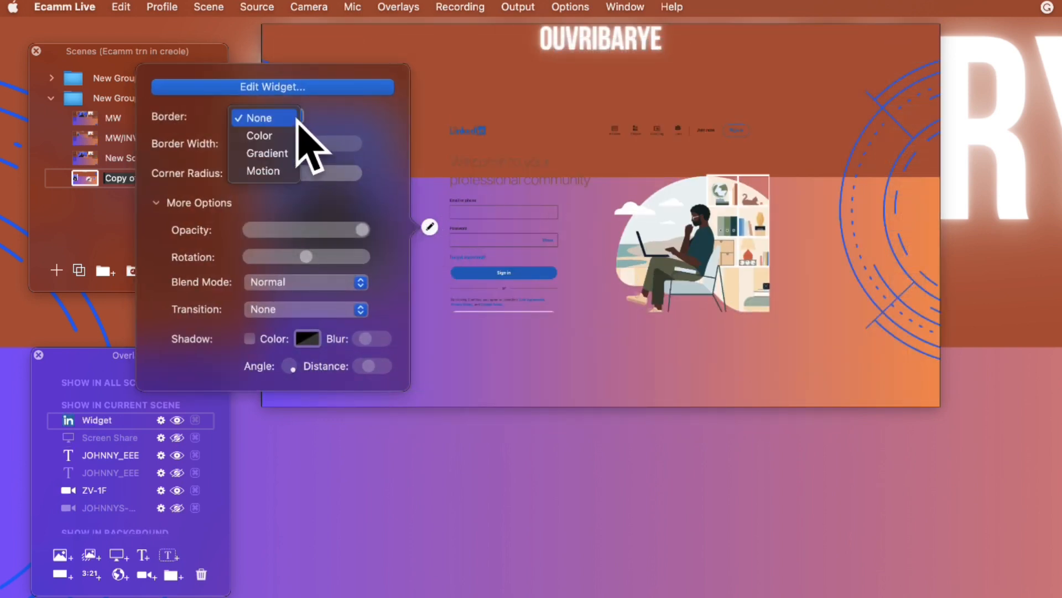
pyautogui.click(259, 136)
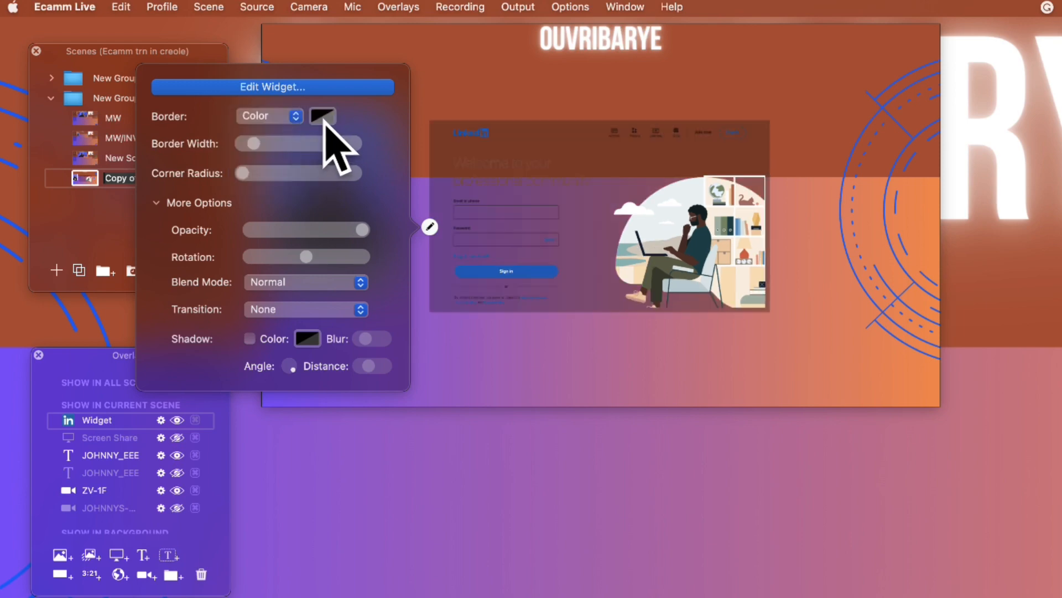
pyautogui.click(323, 116)
pyautogui.click(304, 158)
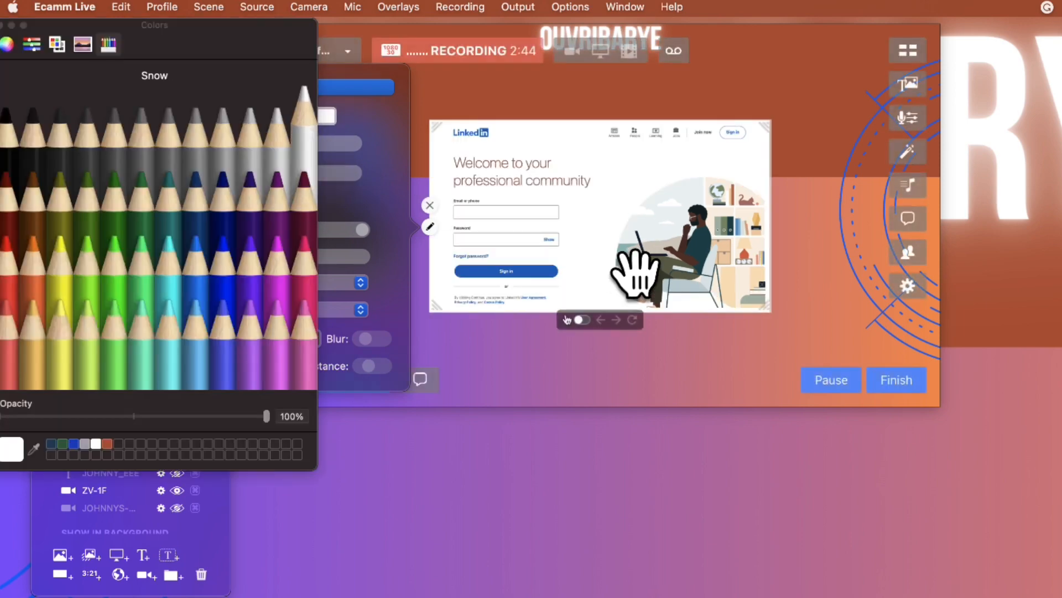
# Step: Enlarge the LinkedIn widget and position it beside the camera frame so it fills the rest of the canvas
pyautogui.click(763, 320)
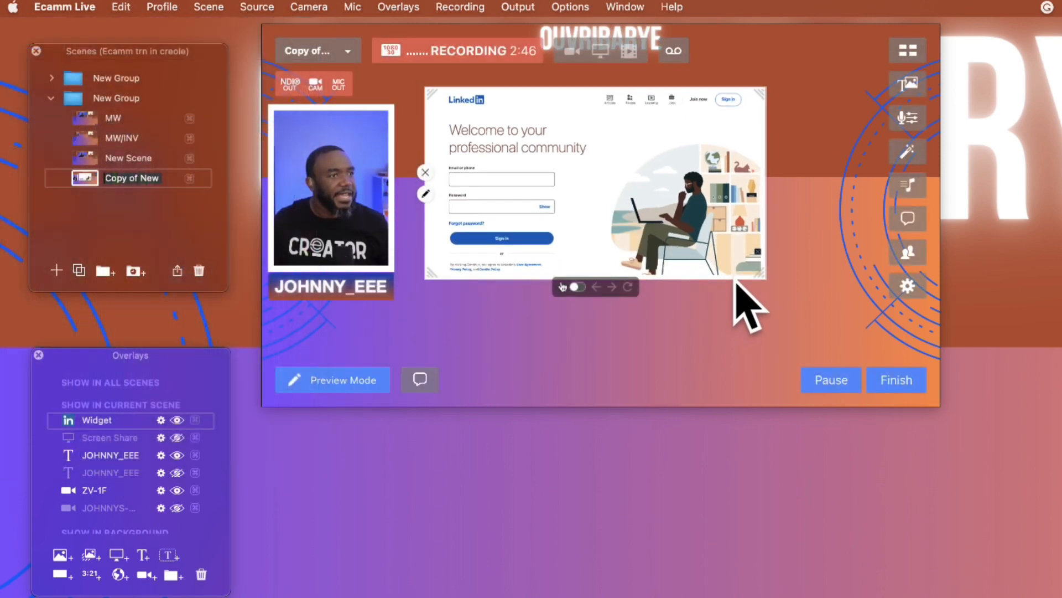
pyautogui.moveTo(754, 273); pyautogui.dragTo(932, 432)
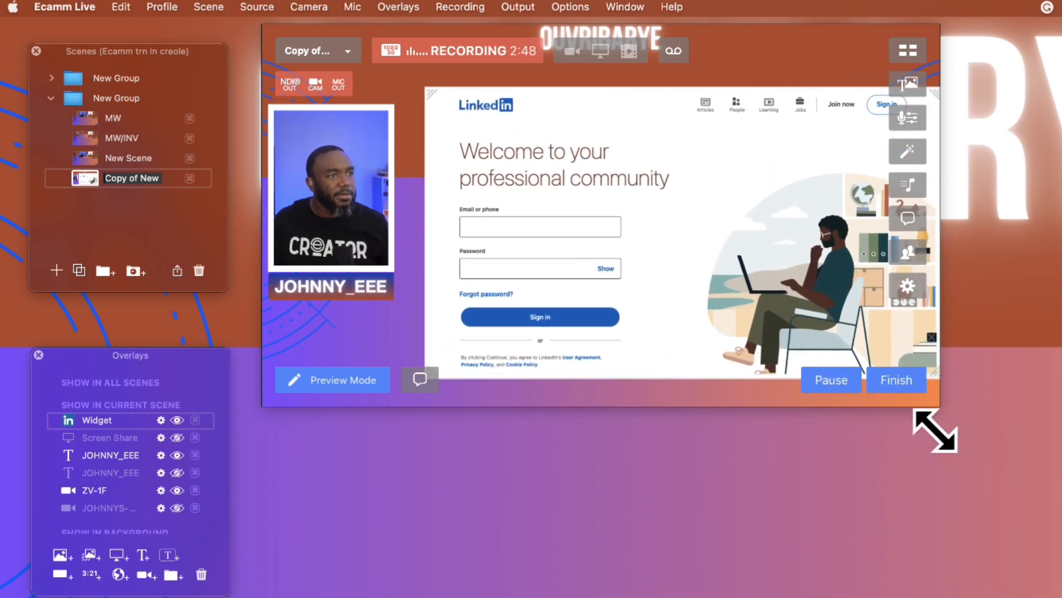
pyautogui.moveTo(744, 260); pyautogui.dragTo(737, 259)
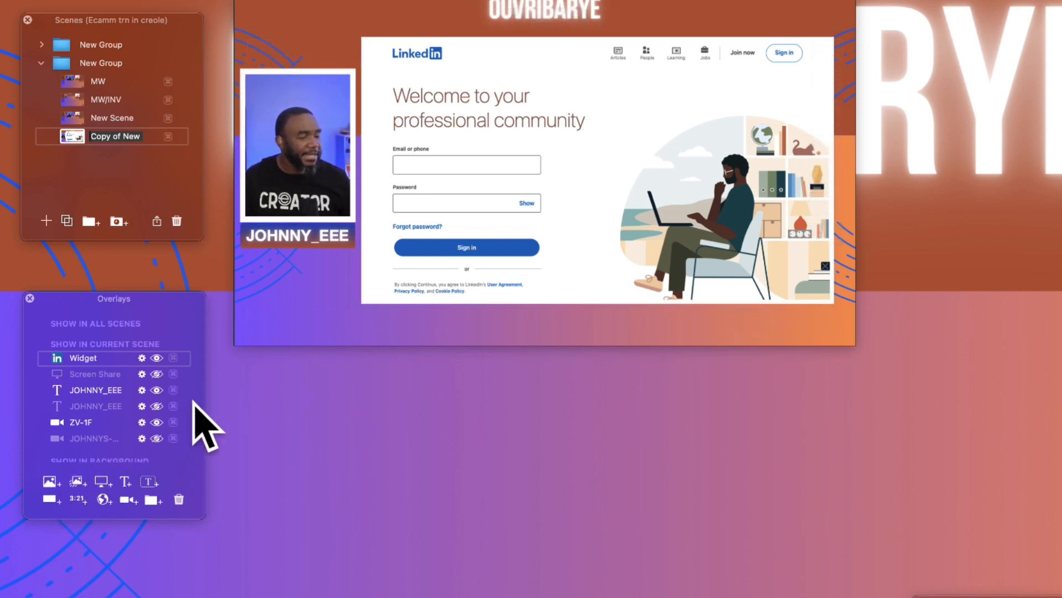
# Step: Hide the visible Colorful background overlay in the duplicated scene
pyautogui.scroll(-3, 158, 407)
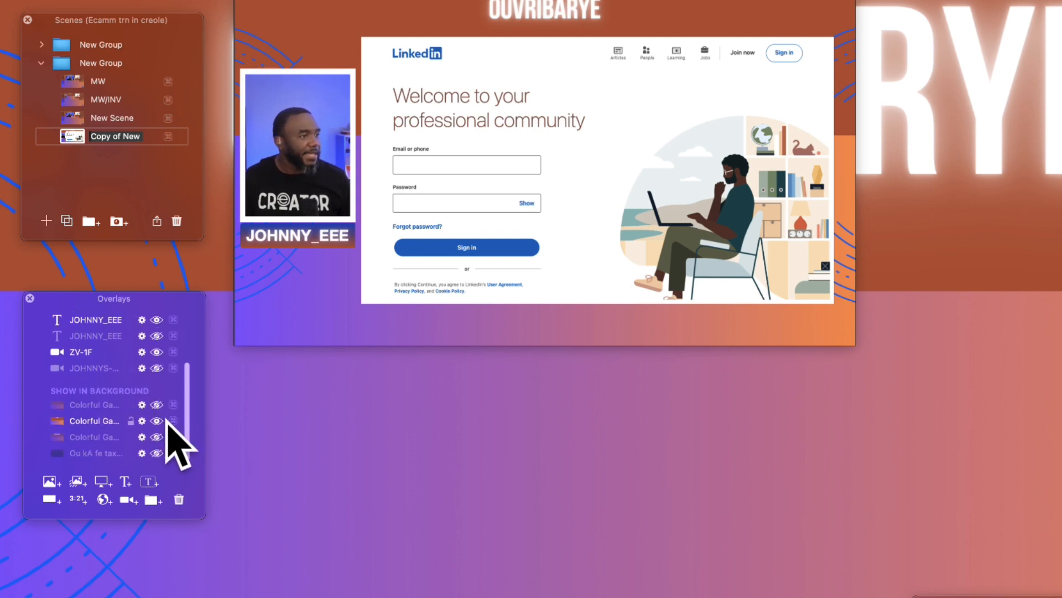
pyautogui.click(157, 420)
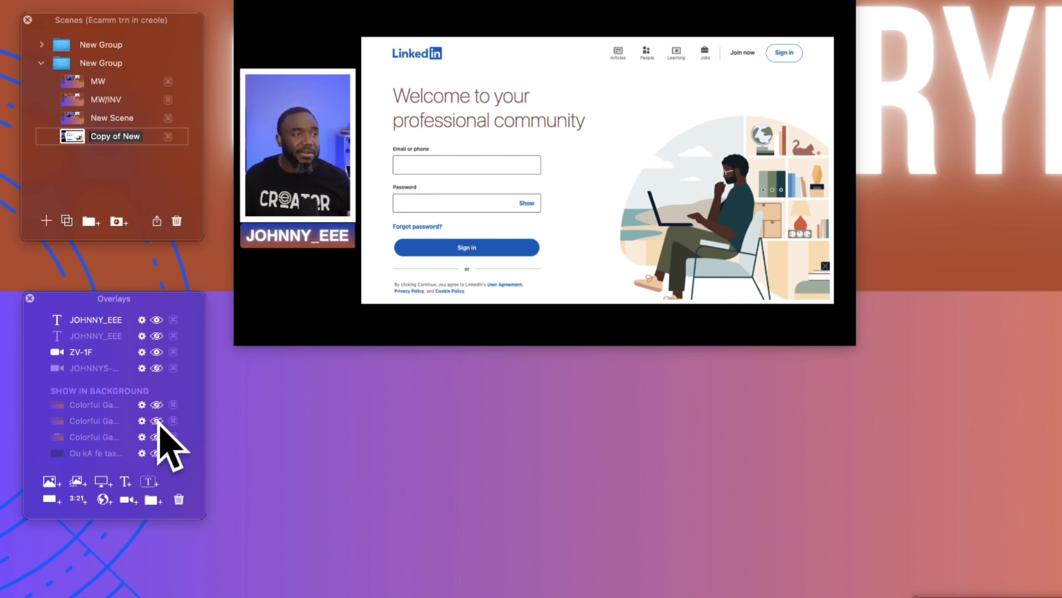
# Step: Make the second Colorful background overlay visible again in the duplicated scene
pyautogui.moveTo(265, 339)
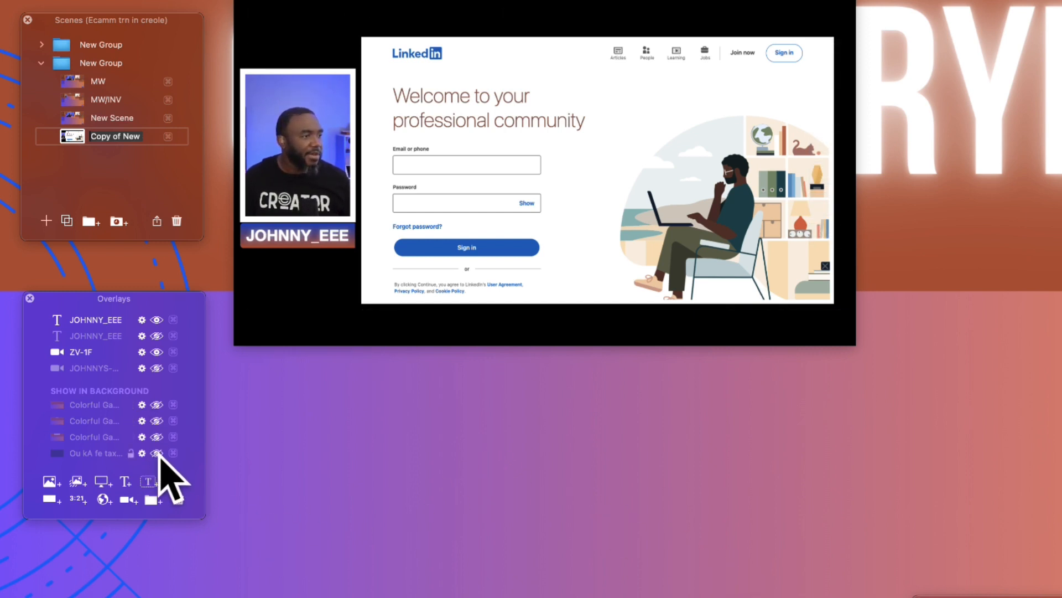
pyautogui.click(156, 421)
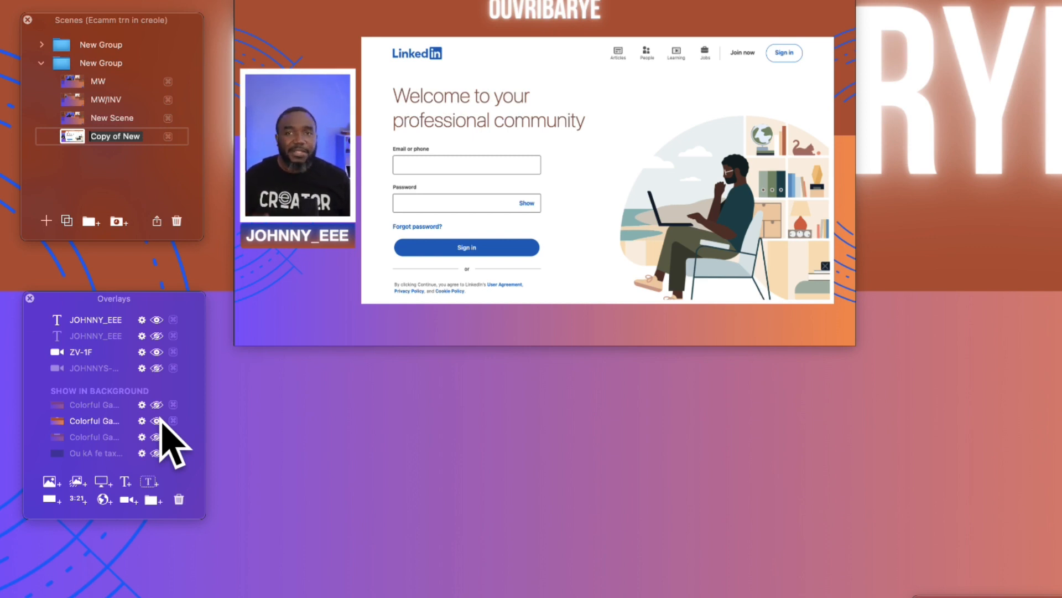
# Step: Add an auto-starting countdown overlay that counts down for an amount of time, with a duration of 00:02:00
pyautogui.moveTo(576, 296)
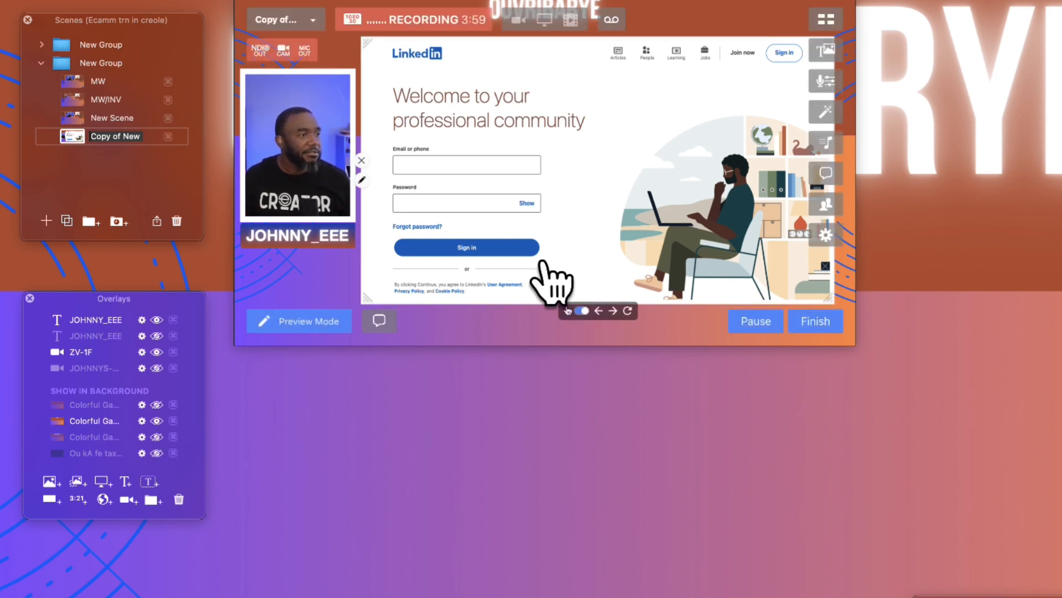
pyautogui.click(78, 500)
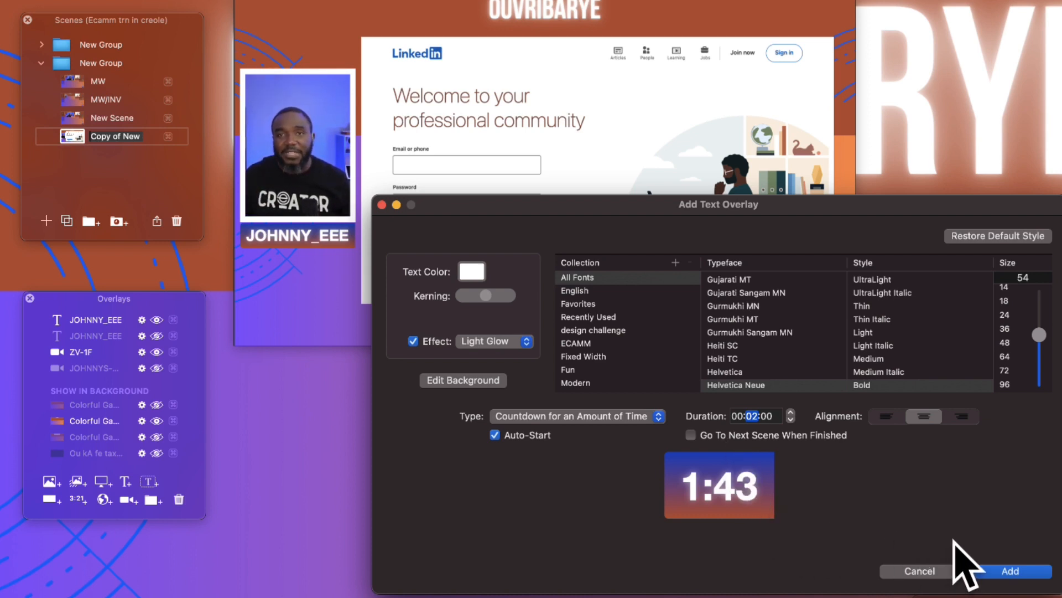
pyautogui.click(1031, 572)
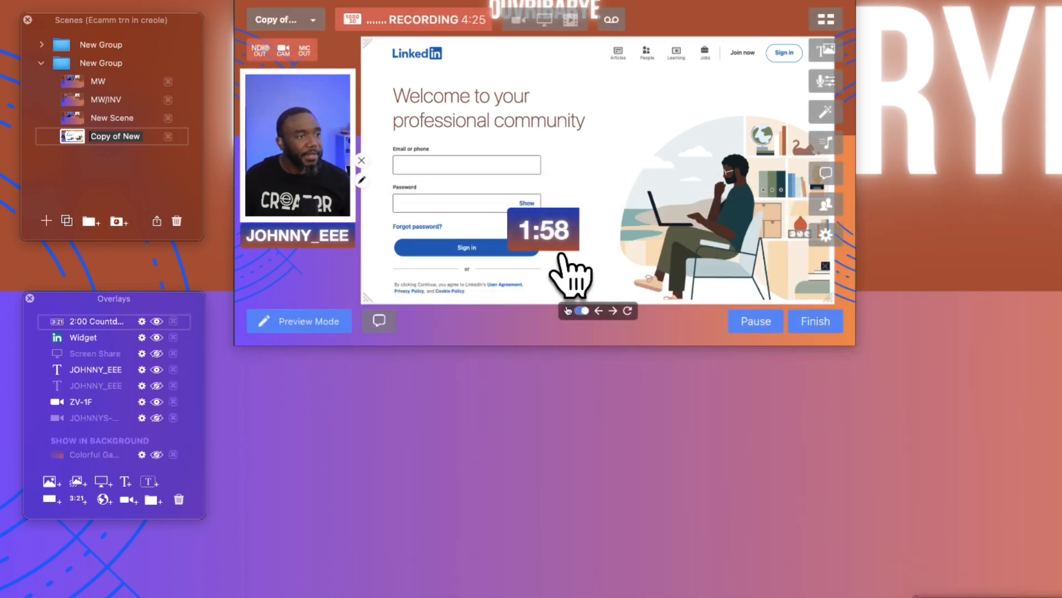
# Step: Place the countdown at the lower edge of the canvas, centred beneath the LinkedIn widget, and check its appearance settings
pyautogui.moveTo(556, 221); pyautogui.dragTo(614, 319)
pyautogui.click(561, 335)
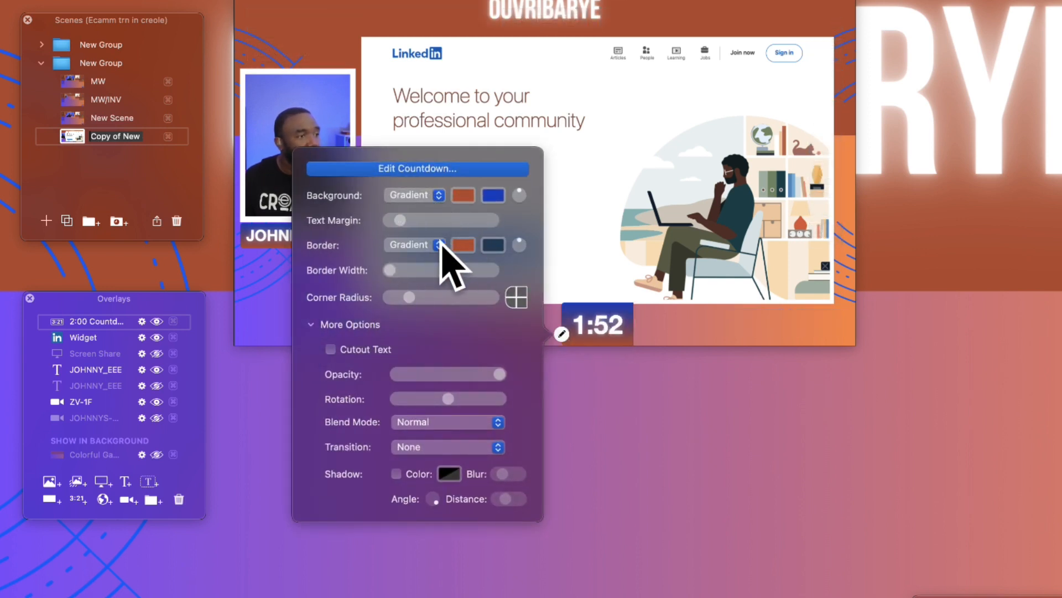
pyautogui.click(569, 339)
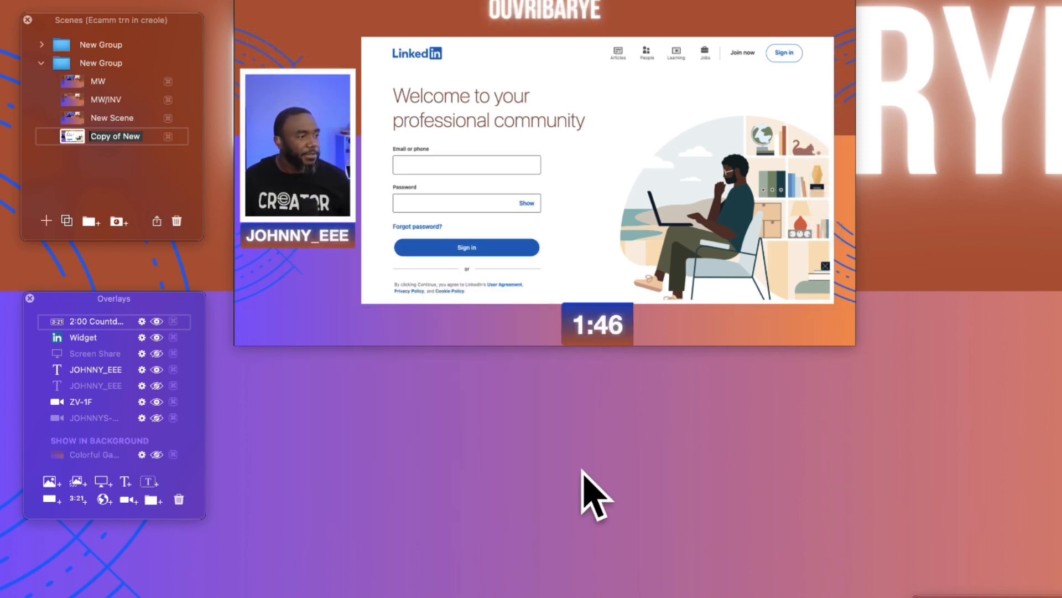